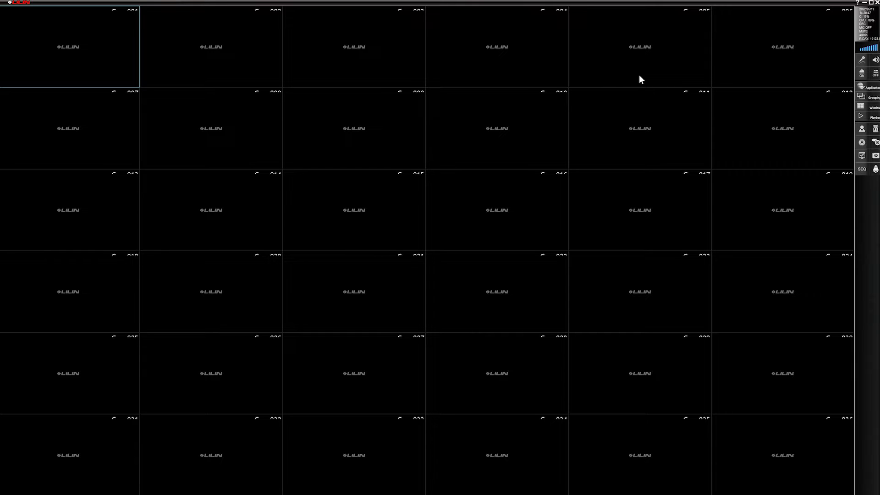
Open the About box to review Navigator's version and licensed channels.
left_click(857, 4)
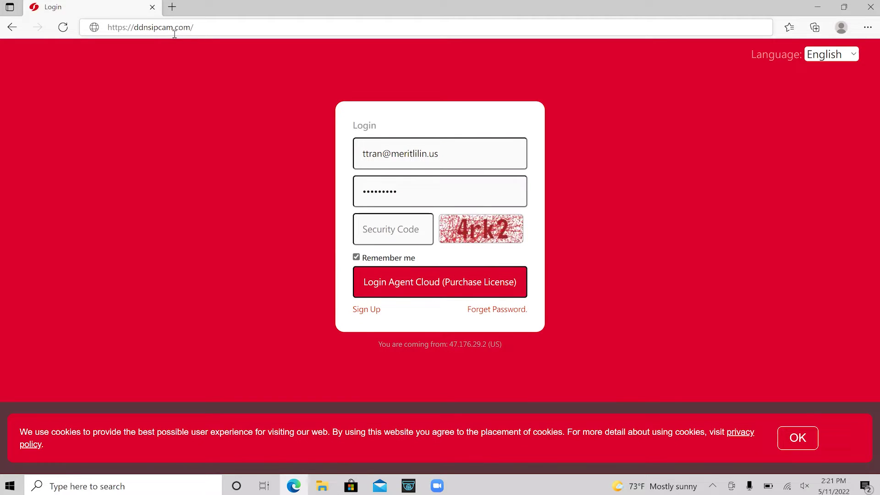
Enter the captcha security code and log in to the DDNSIPCAM agent cloud.
left_click(389, 224)
type("4")
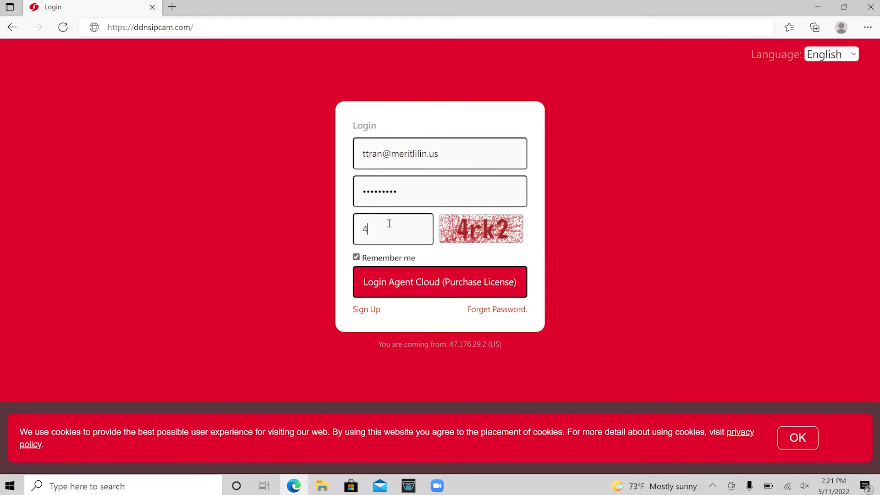
type("rk")
type("2")
left_click(395, 289)
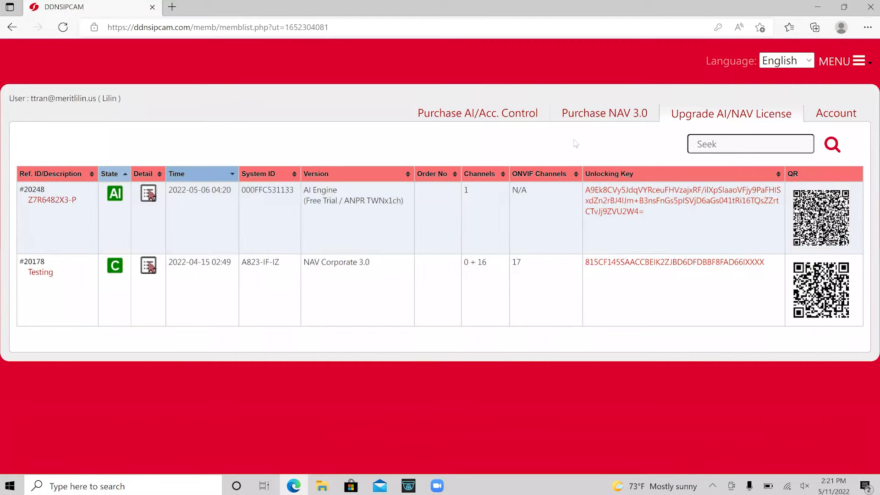
Start a 30-day free trial order for Navigator Corporate from the Purchase NAV 3.0 page.
left_click(609, 115)
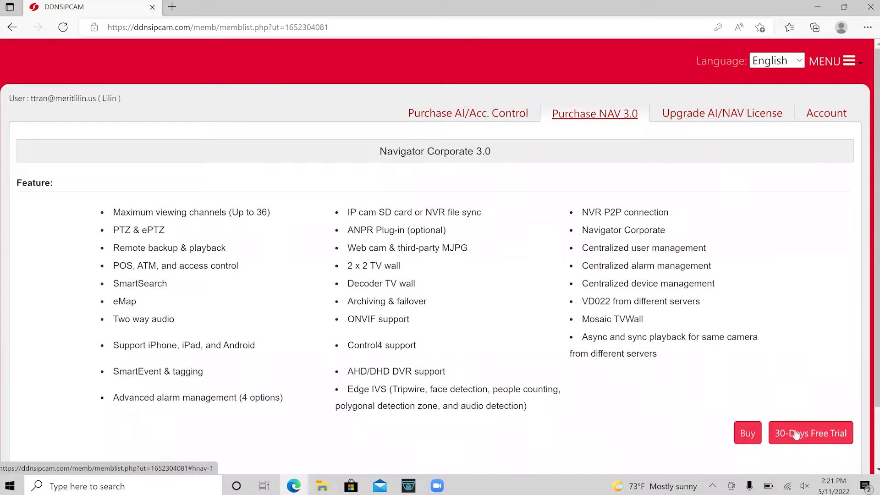
left_click(796, 433)
scroll(378, 265, "down", 1)
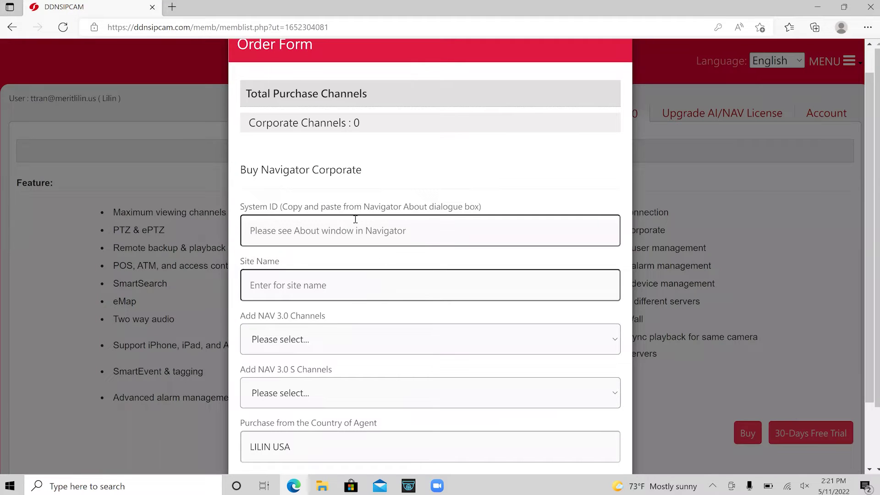
scroll(361, 223, "down", 1)
left_click(371, 224)
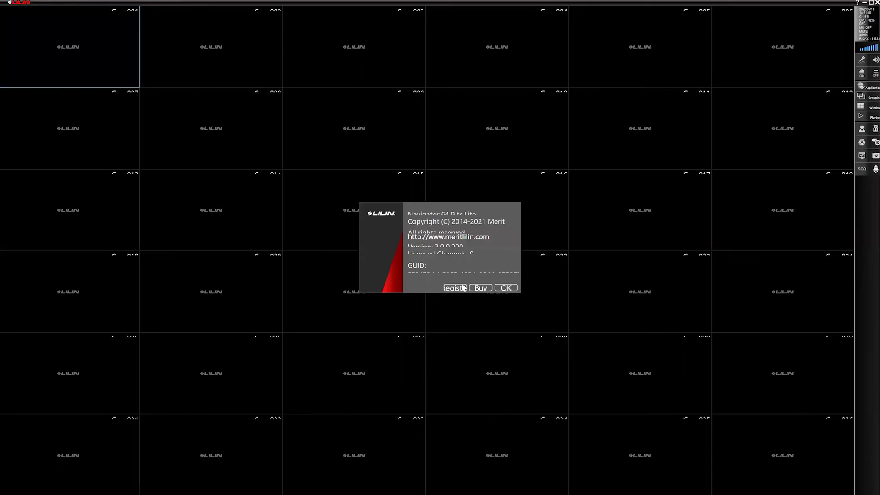
left_click(460, 289)
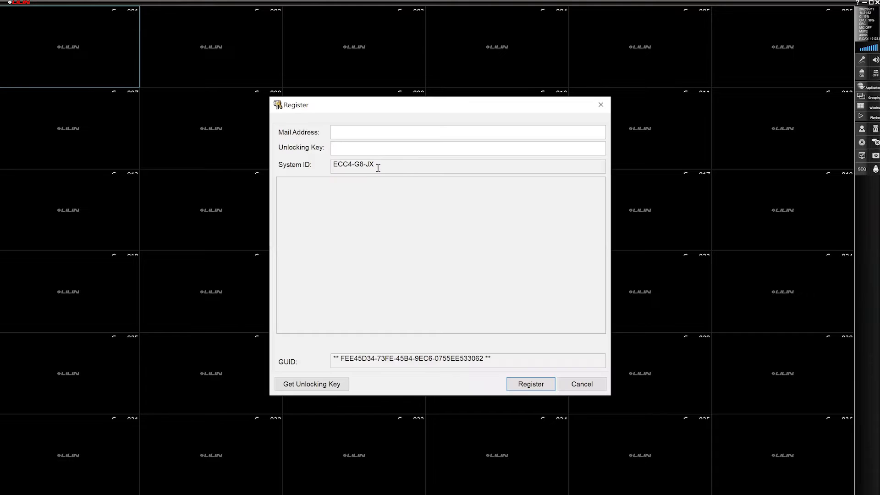
double_click(377, 167)
left_click(378, 167)
key("ctrl+a")
key("ctrl+c")
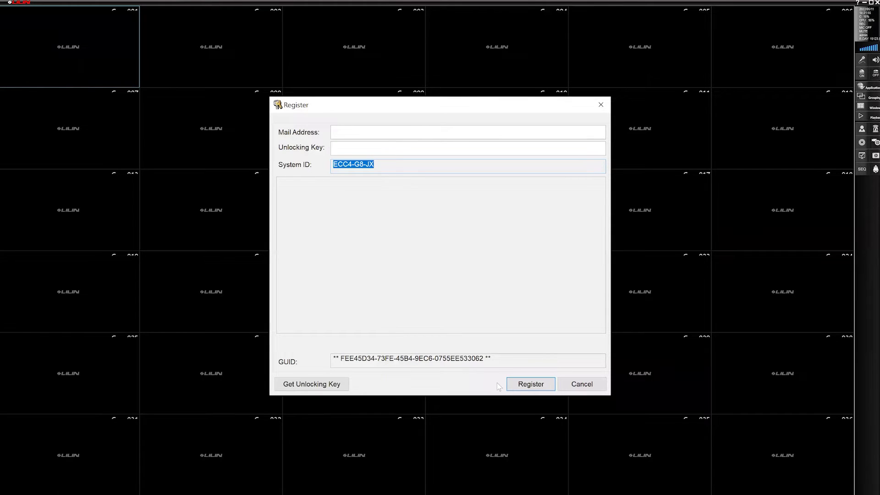
key("alt+Tab")
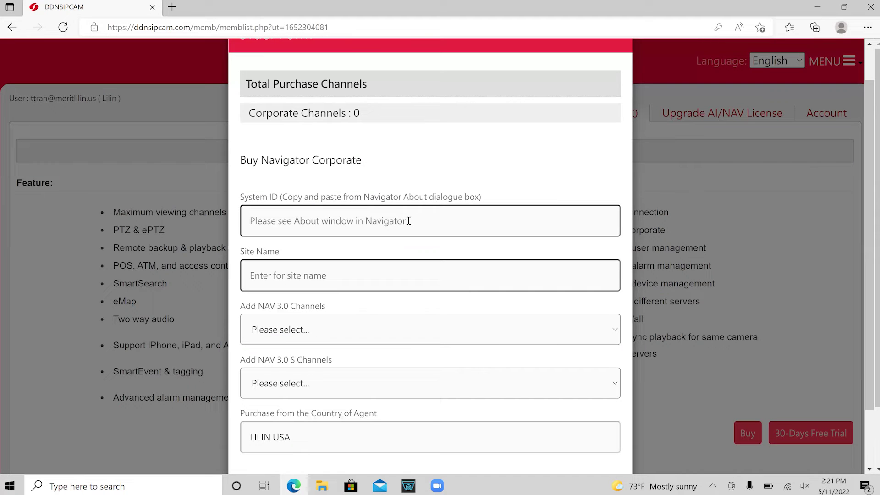
Paste System ID ECC4-G8-JX into the order form and enter site name Test.
left_click(409, 221)
key("ctrl+v")
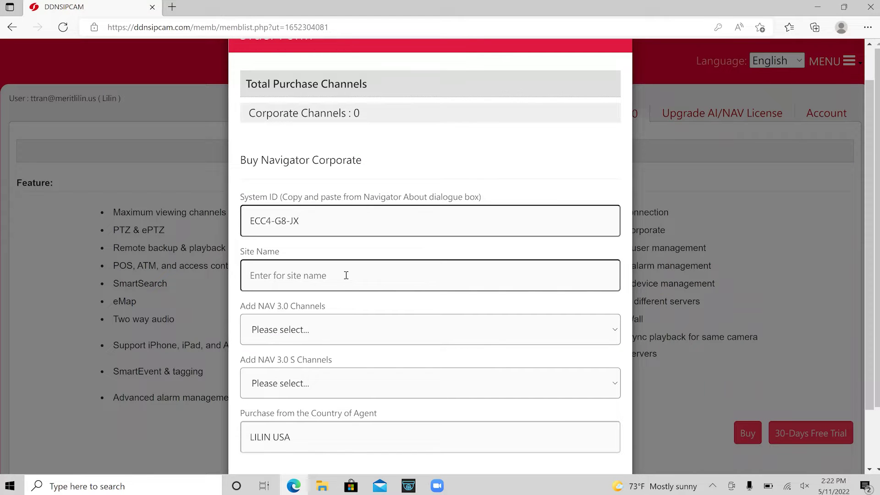
left_click(345, 275)
type("T")
type("est")
Choose 32 NAV 3.0 and 32 NAV 3.0 S channels, then submit and confirm the trial.
left_click(317, 332)
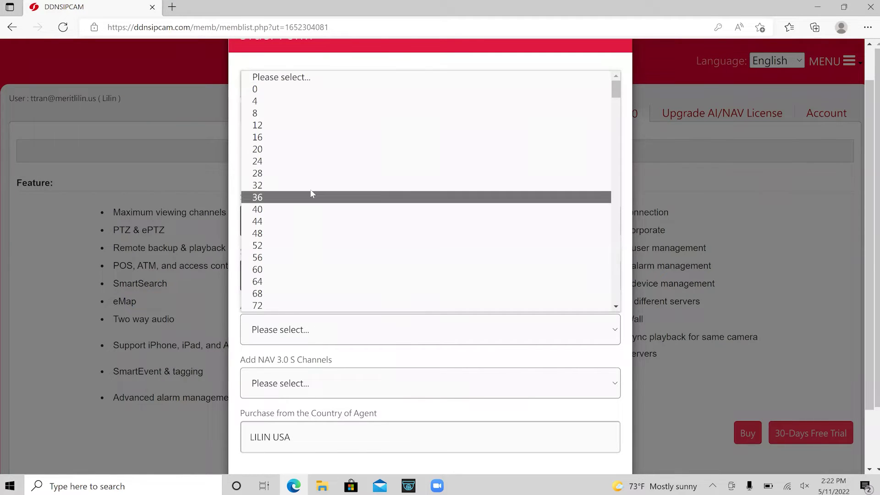
left_click(306, 384)
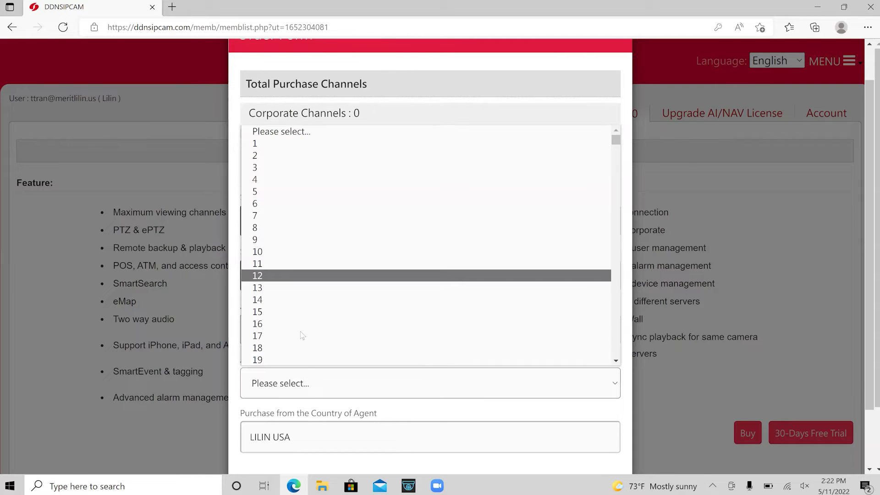
scroll(302, 336, "down", 1)
scroll(301, 335, "down", 1)
scroll(301, 336, "down", 1)
left_click(292, 353)
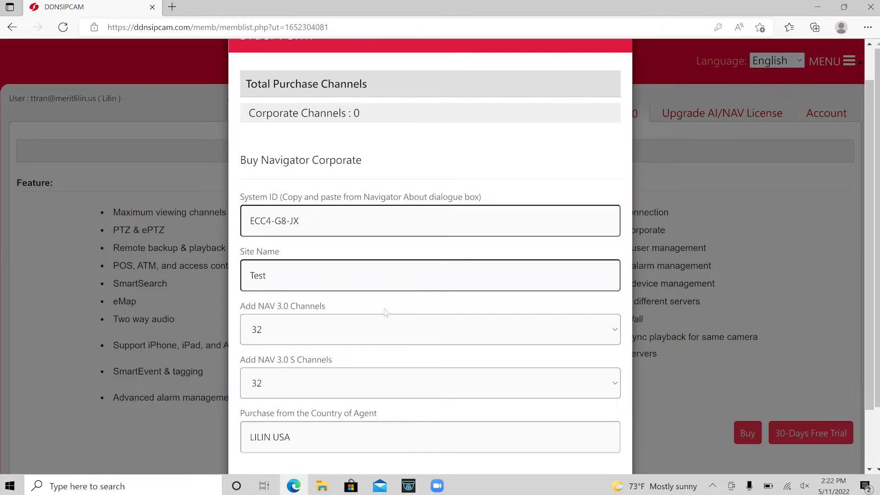
scroll(385, 313, "down", 2)
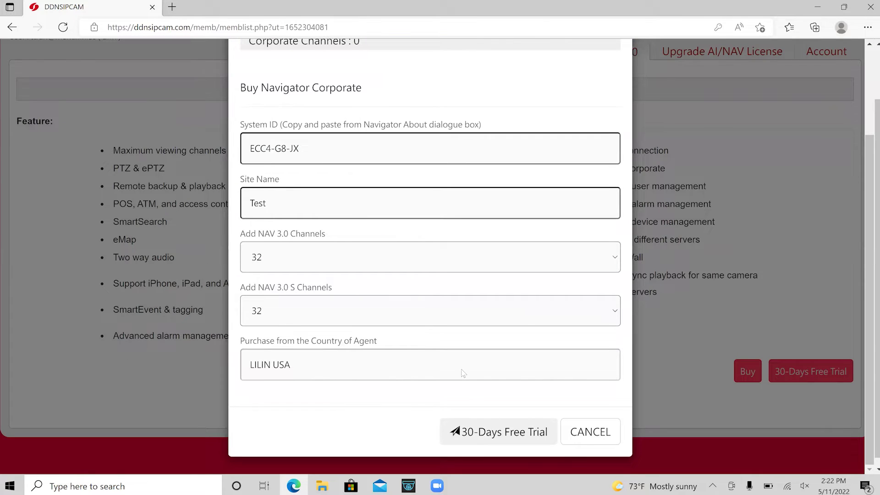
left_click(504, 440)
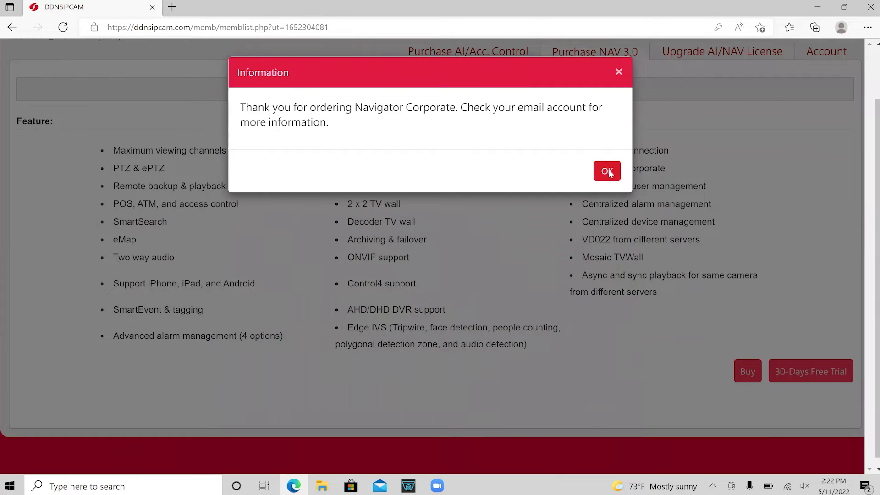
left_click(633, 168)
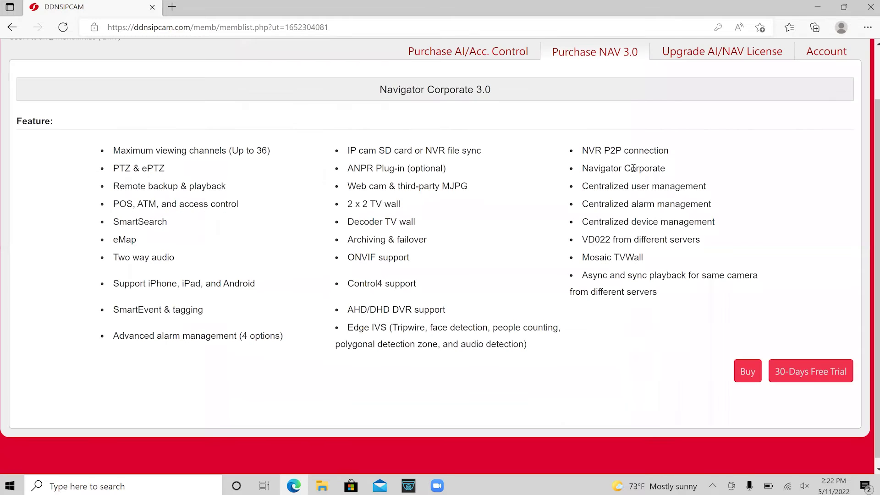
scroll(688, 124, "up", 1)
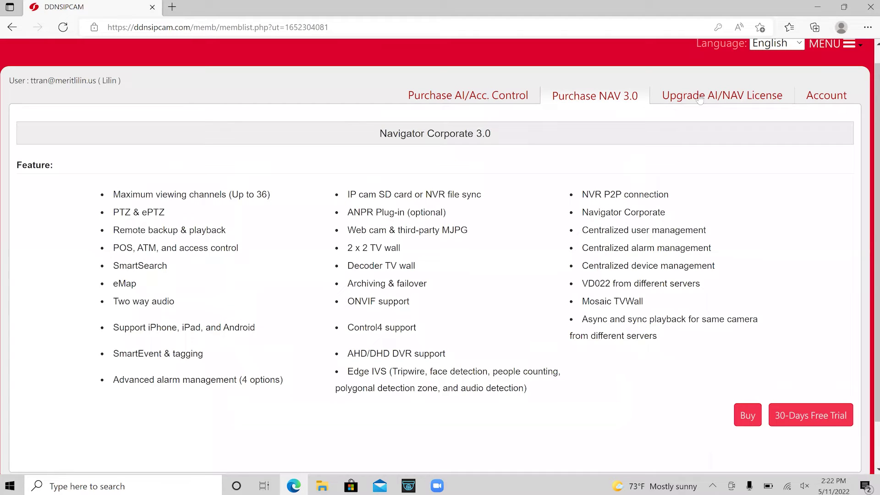
Copy the unlocking key of Navigator Corporate license #20271 from the upgrade list.
left_click(689, 102)
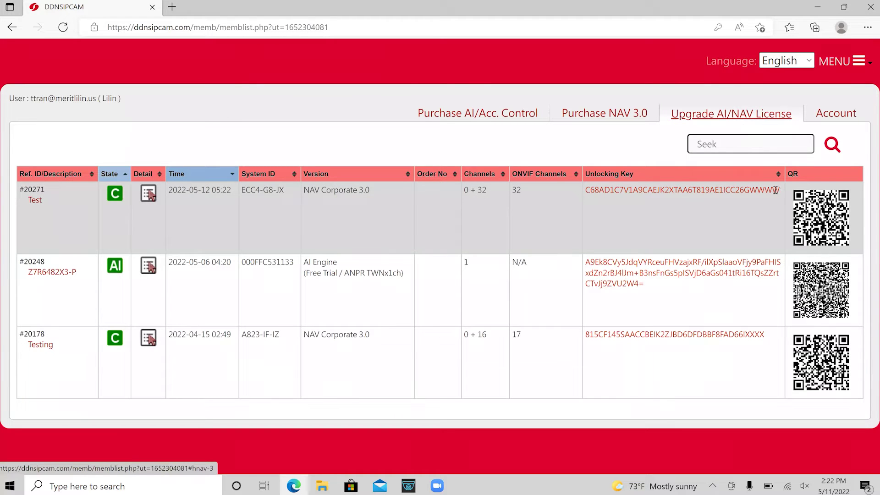
left_click(774, 191)
left_click_drag(774, 190, 585, 197)
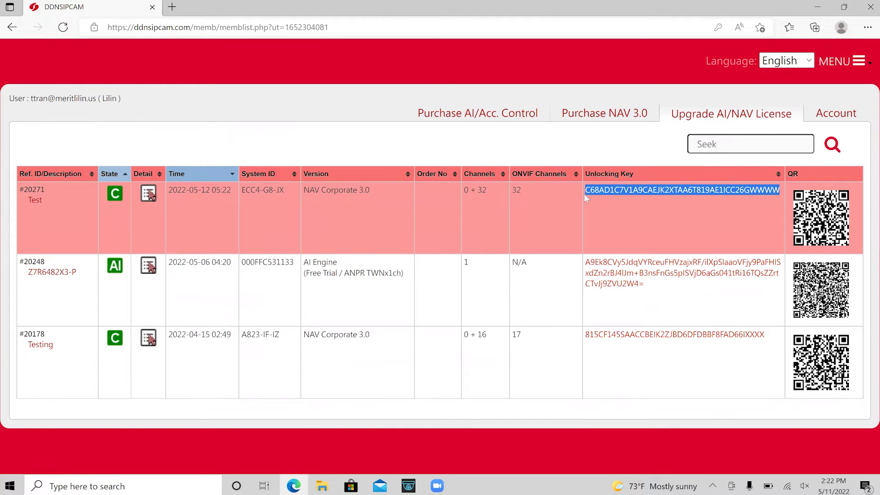
key("alt+Tab")
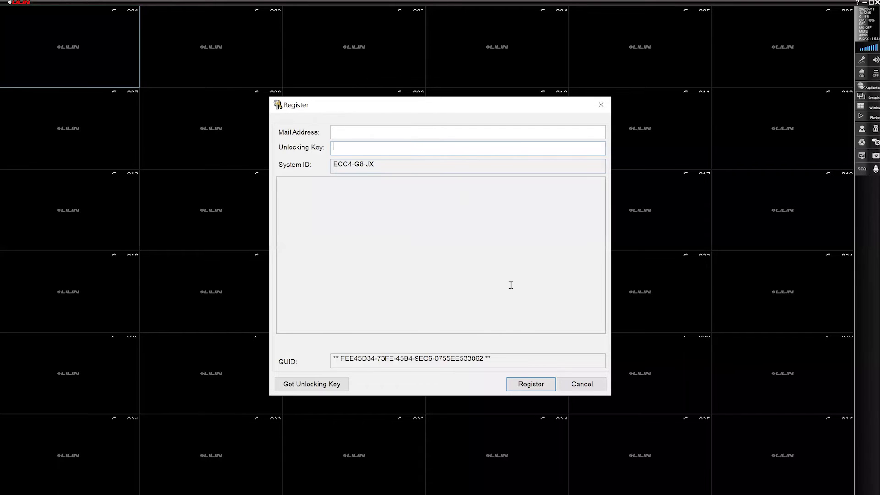
Try registering with the pasted unlocking key and dismiss the incorrect key or e-mail error.
key("ctrl+v")
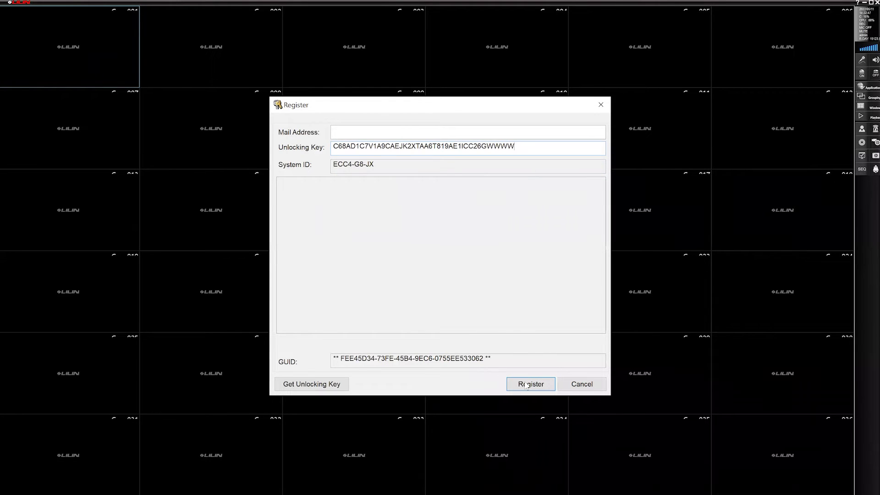
left_click(527, 384)
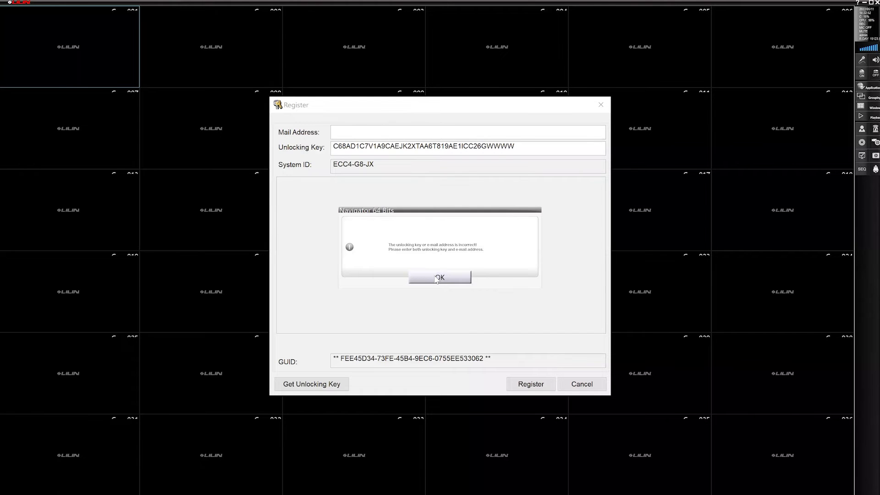
left_click(436, 278)
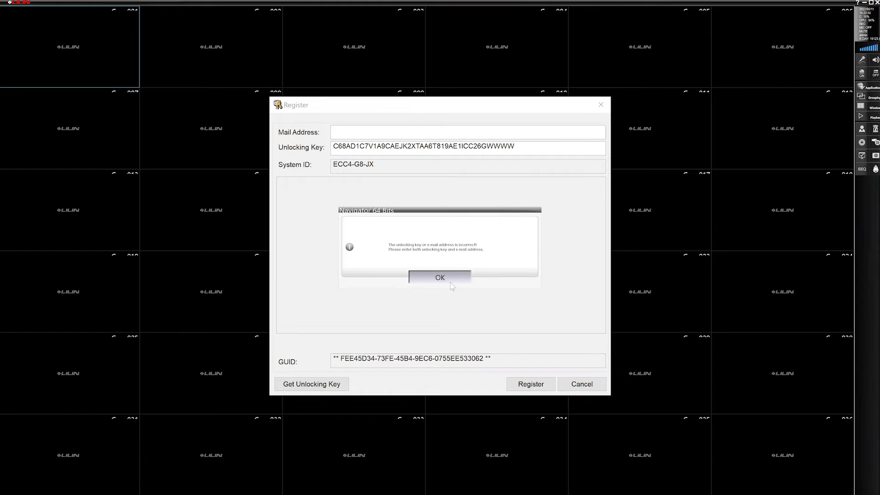
left_click(450, 283)
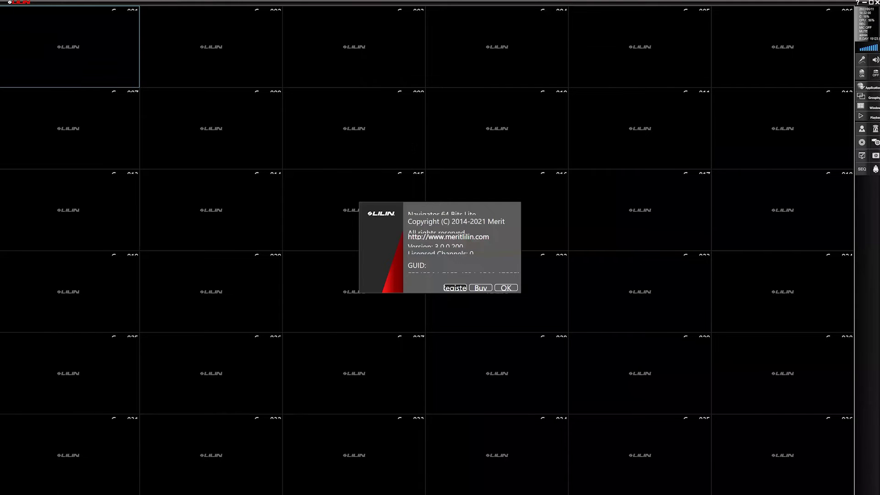
left_click(452, 286)
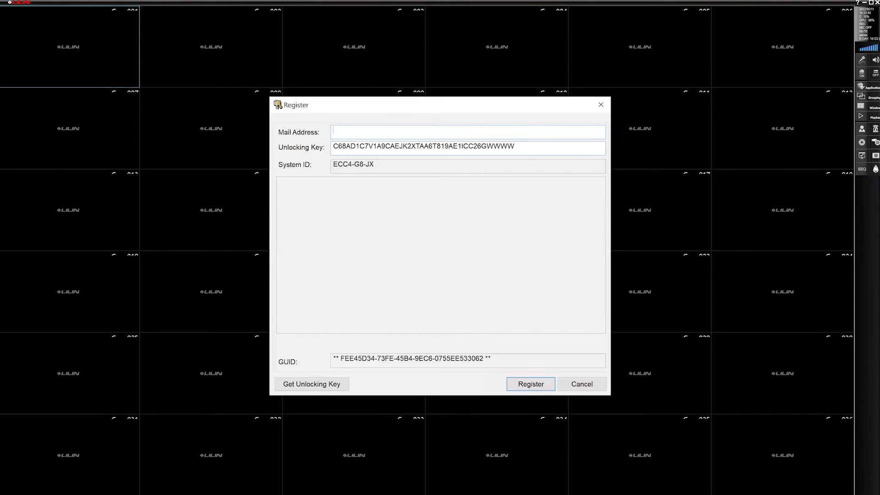
Register Navigator with the mail address added and acknowledge the relaunch request.
left_click(524, 386)
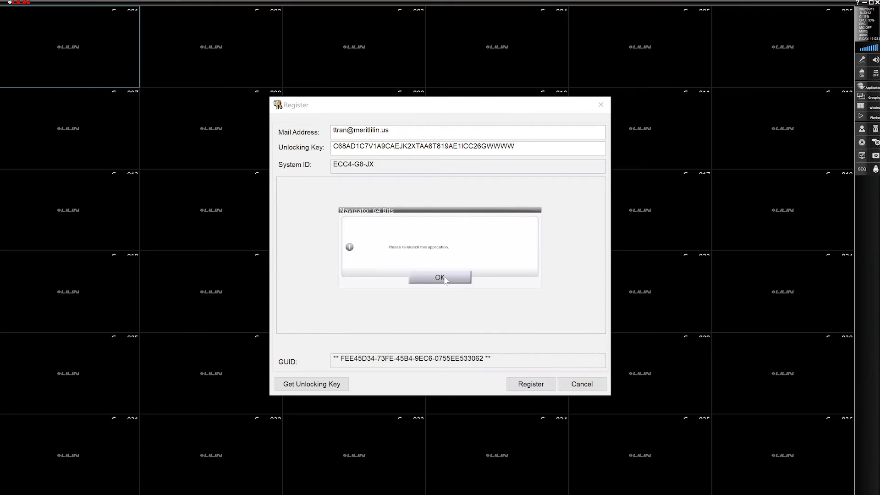
left_click(445, 278)
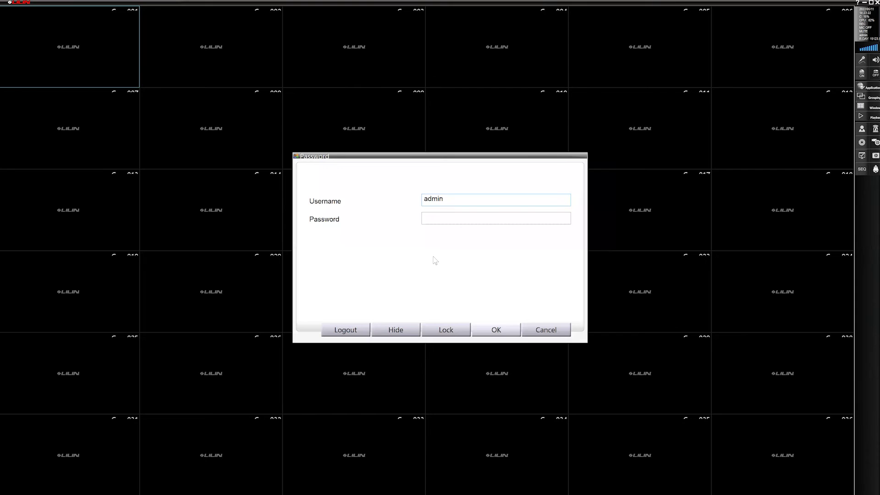
Confirm the admin user's logout and dismiss the logout notice.
key("Return")
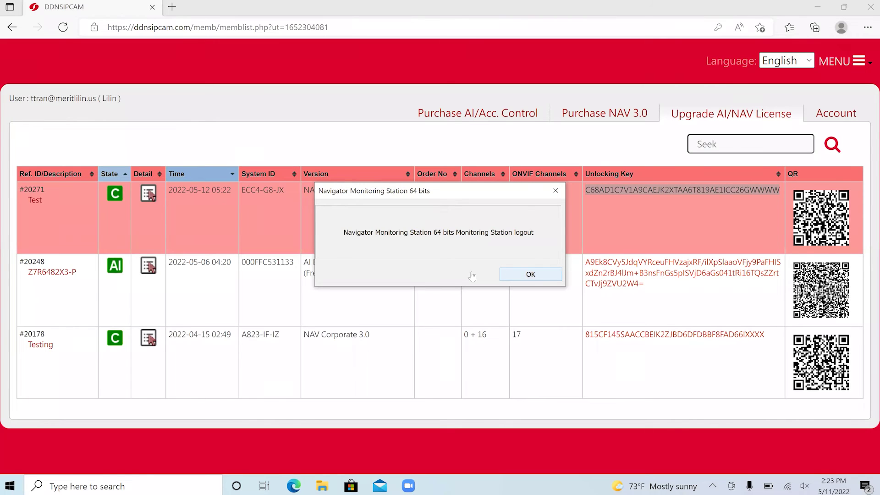
key("Return")
left_click(11, 486)
type("n")
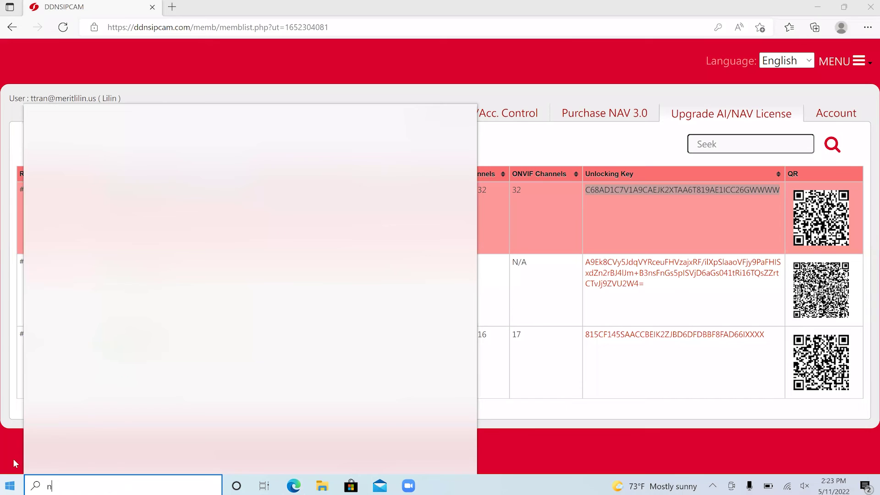
type("av")
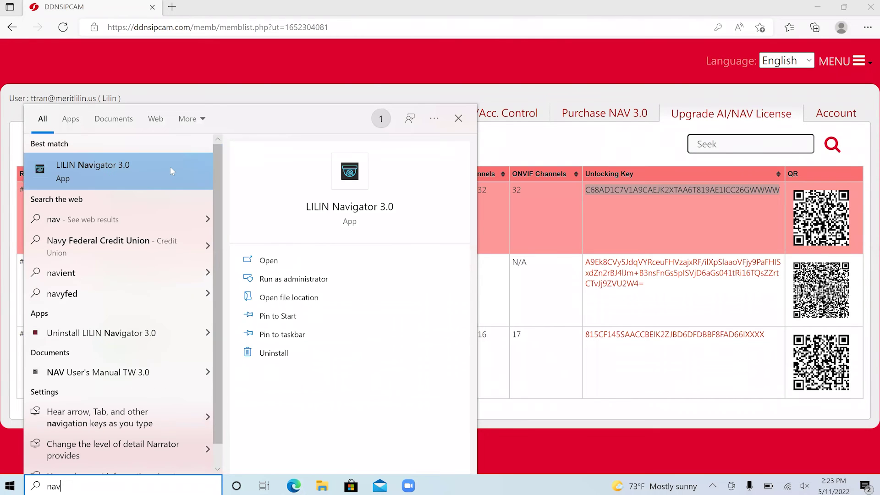
Launch LILIN Navigator 3.0 via the 'nav' search and dismiss the password and snapshot-path warnings.
key("Escape")
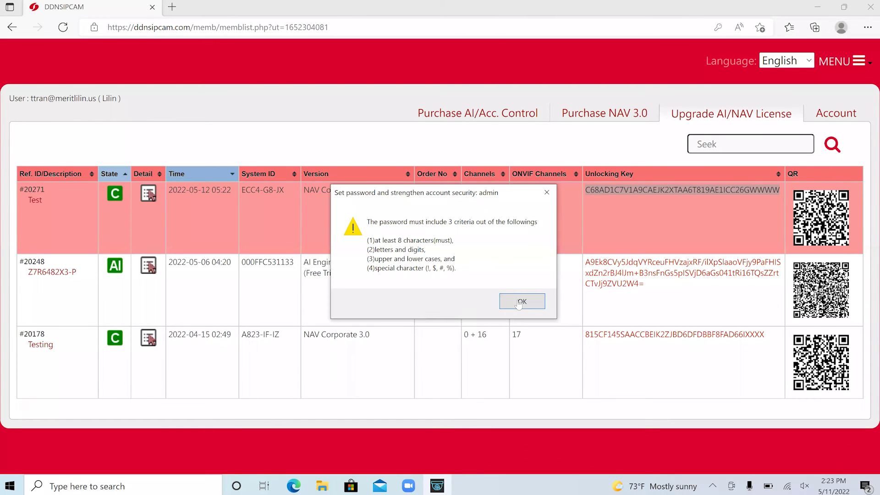
left_click(521, 302)
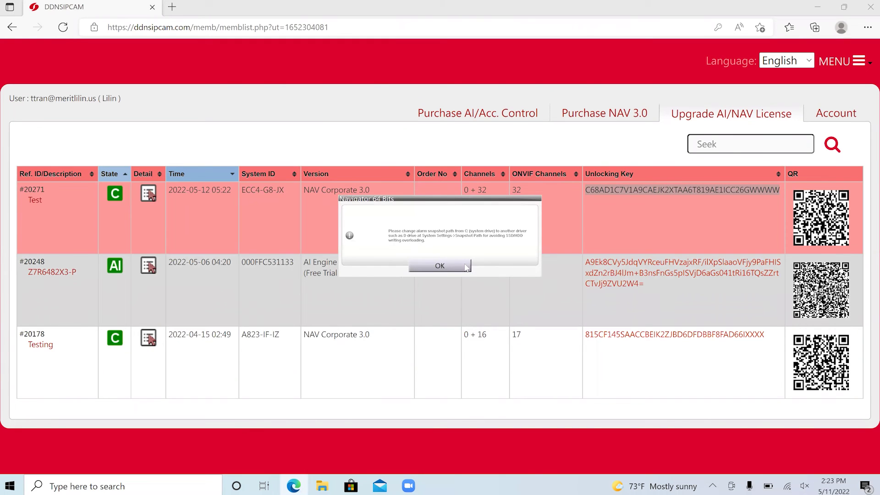
left_click(464, 264)
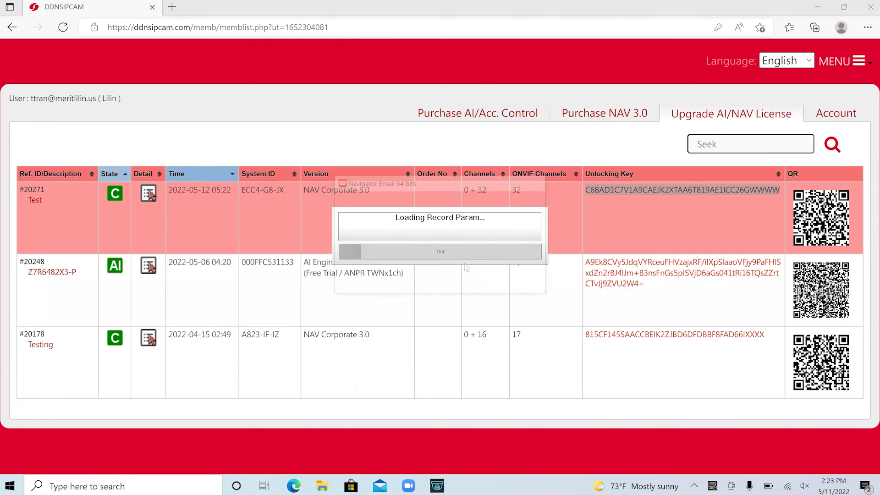